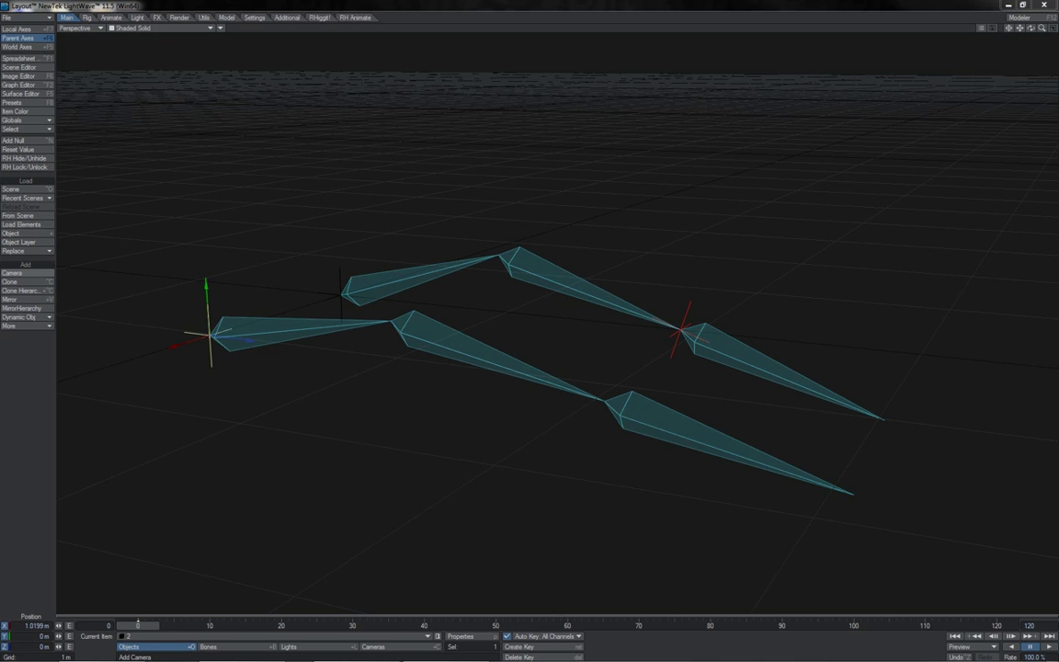
# Bend the front bone chain into an arch by rotating its three bones in turn, giving the last one about -44.2° pitch
pyautogui.click(277, 322)
pyautogui.press('y')
pyautogui.moveTo(239, 309); pyautogui.dragTo(530, 324)
pyautogui.press('Down')
pyautogui.moveTo(363, 288); pyautogui.dragTo(373, 210)
pyautogui.press('Down')
pyautogui.moveTo(510, 335); pyautogui.dragTo(511, 383)
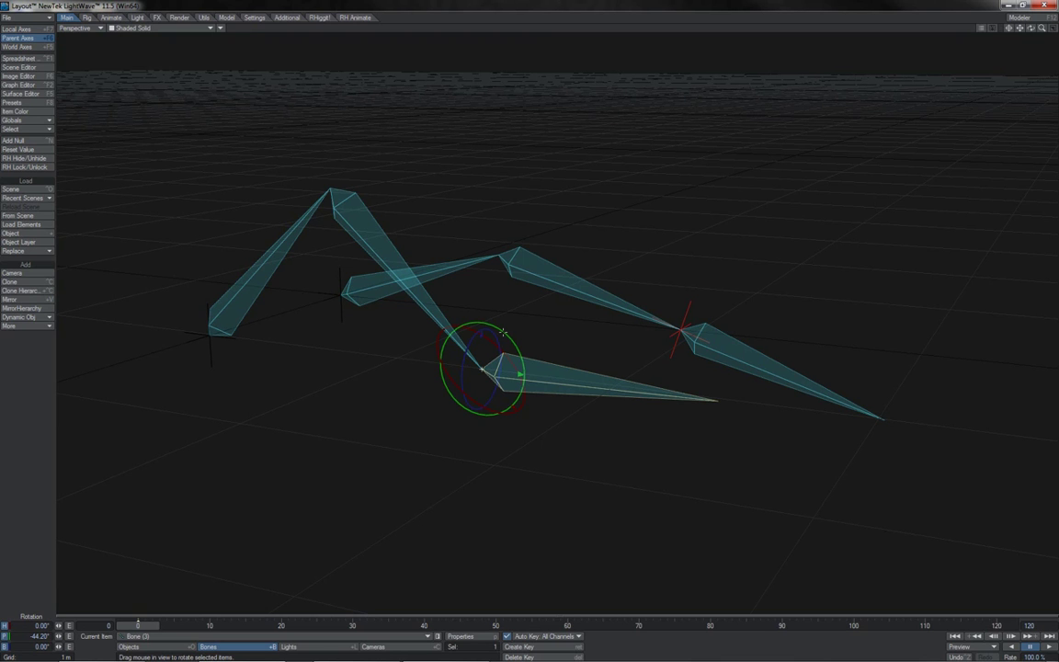
# Move the rear chain's goal null to about 1.06 m in Z and rotate it to about -15.5° heading and 5.2° pitch
pyautogui.click(690, 303)
pyautogui.press('t')
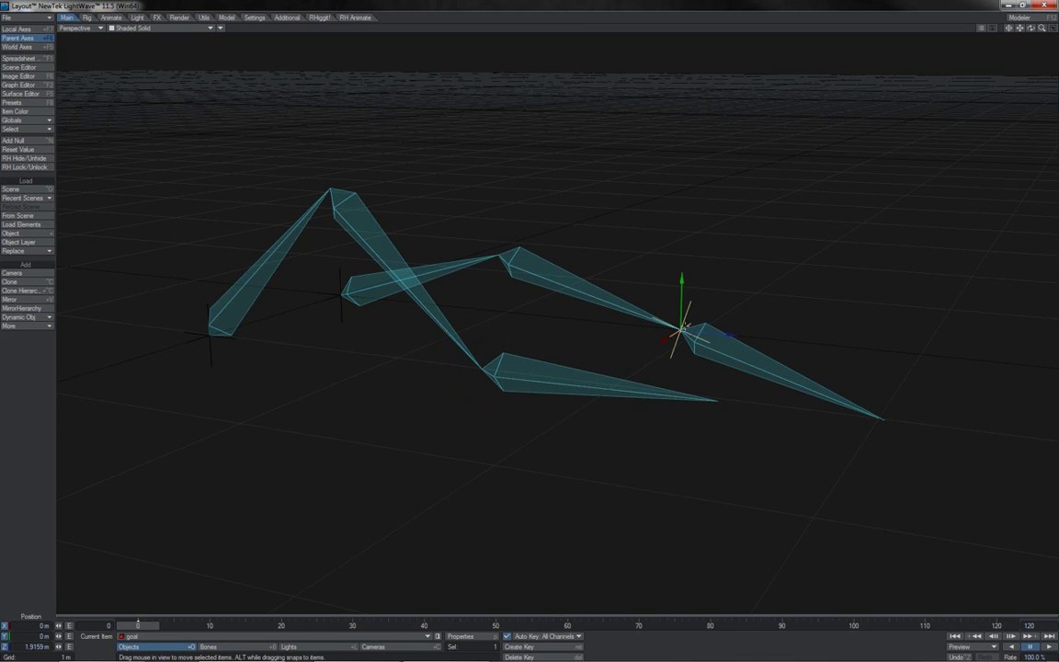
pyautogui.click(306, 286)
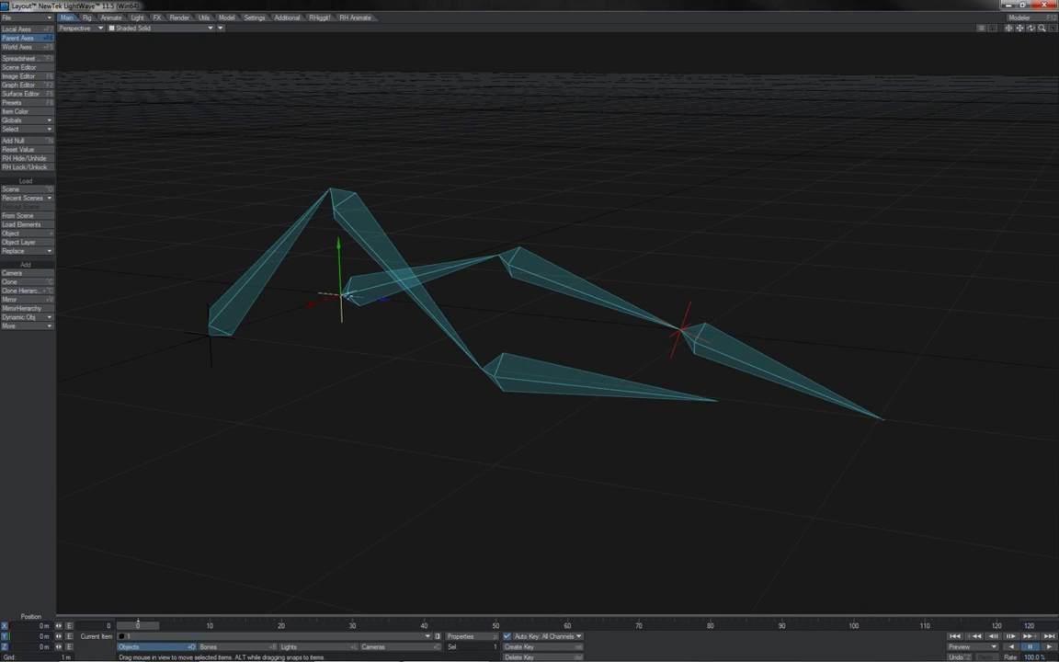
pyautogui.click(619, 282)
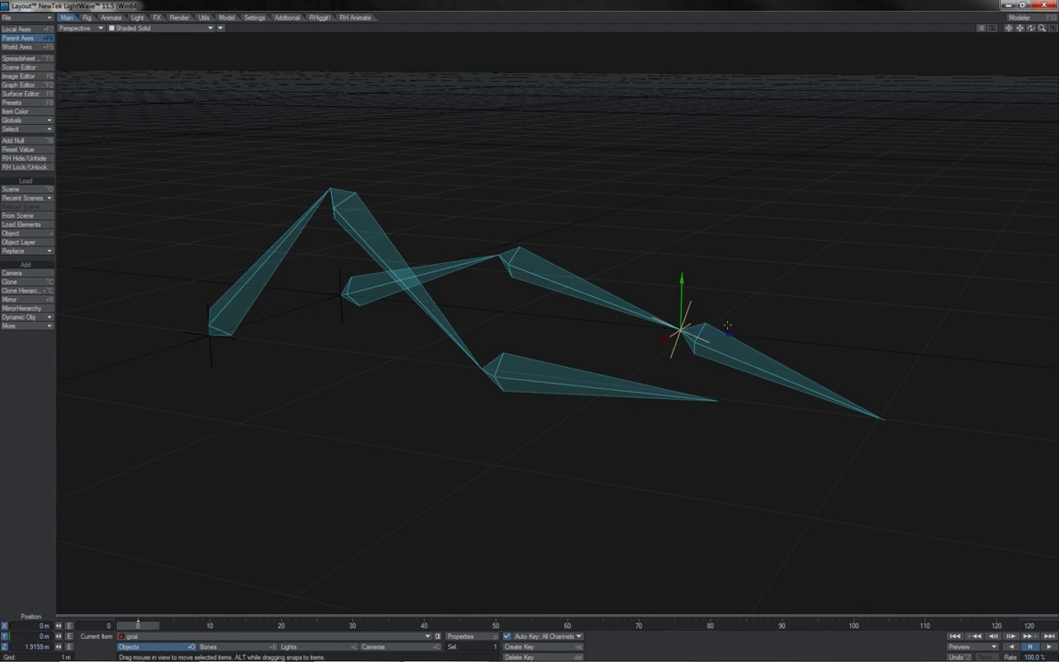
pyautogui.moveTo(715, 321); pyautogui.dragTo(517, 312)
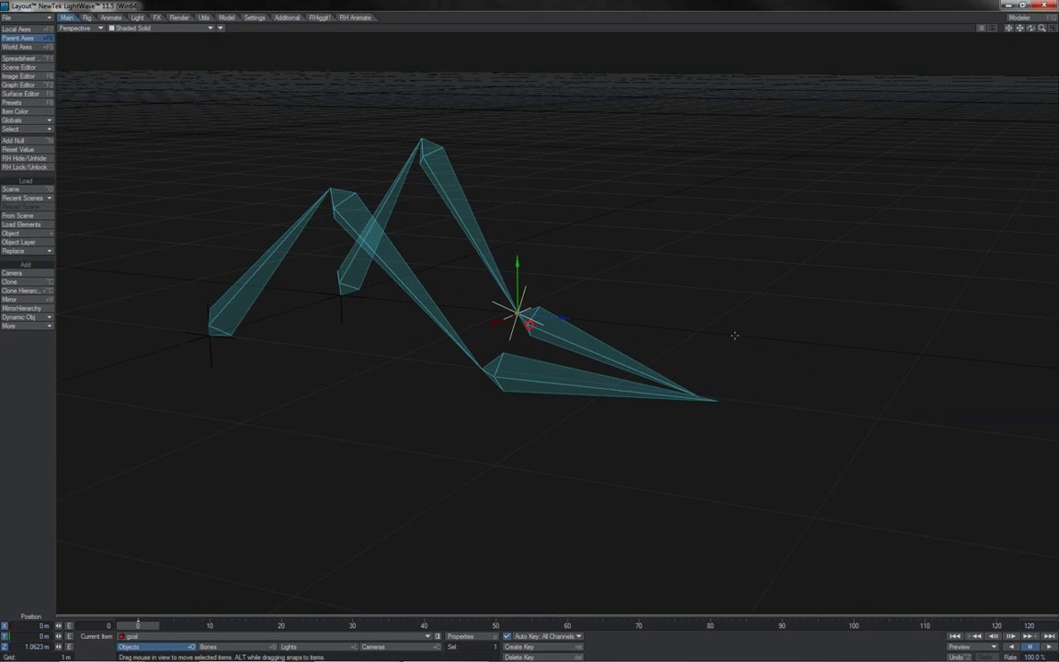
pyautogui.press('y')
pyautogui.moveTo(664, 315); pyautogui.dragTo(642, 320)
# Examine the goal's controller choices in Motion Options, including Inverse Kinematics, and the IK/FK Blending setting of the rear chain's first bone
pyautogui.press('m')
pyautogui.moveTo(265, 250); pyautogui.dragTo(655, 159)
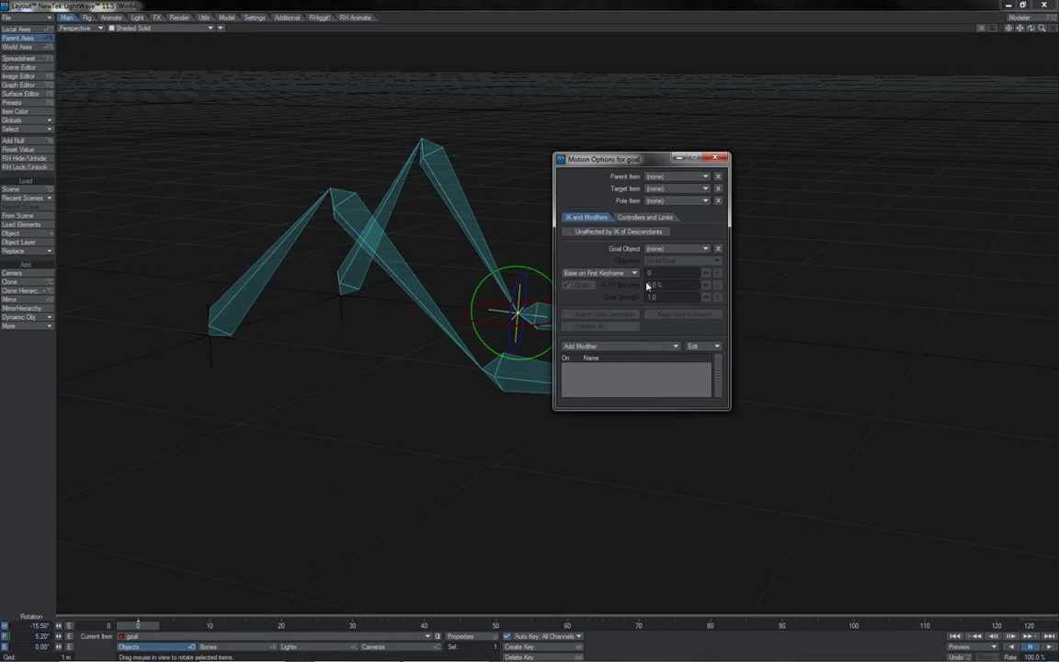
pyautogui.click(648, 217)
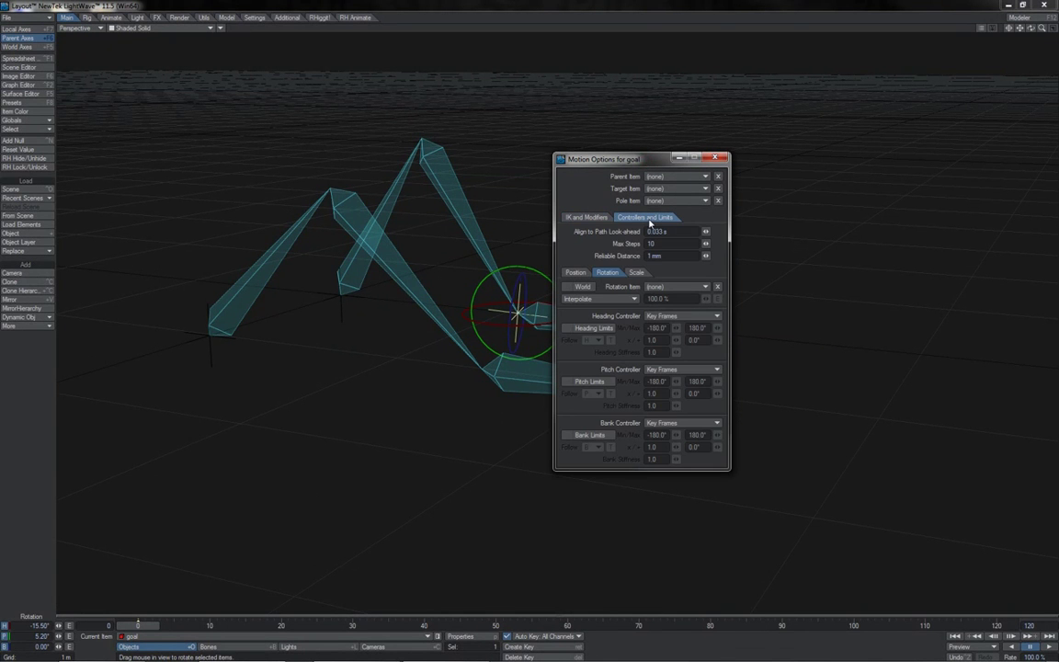
pyautogui.click(655, 369)
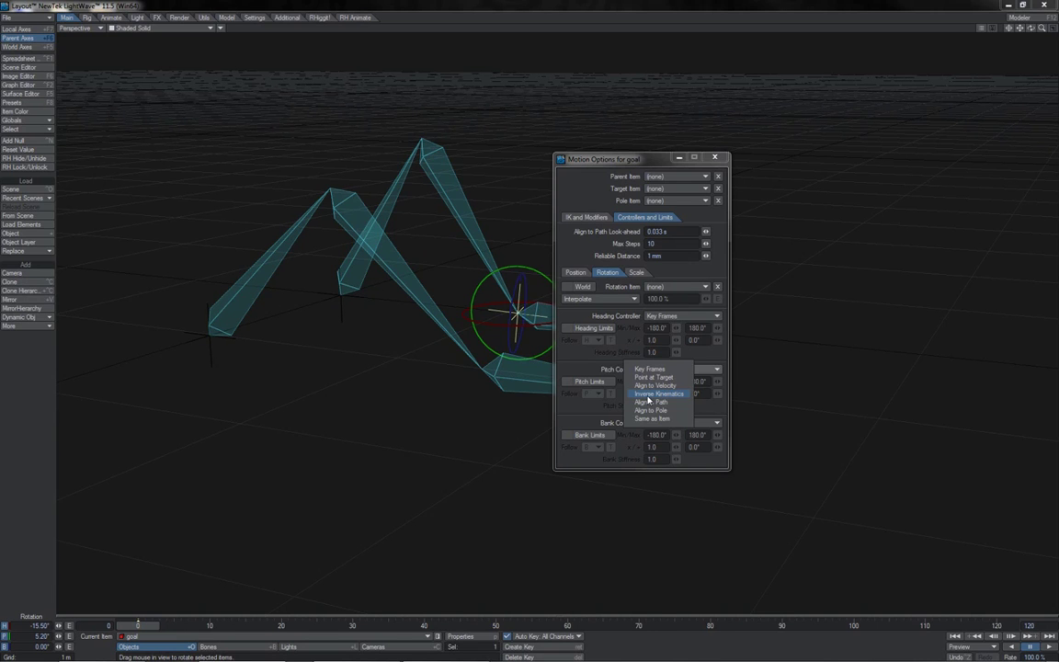
pyautogui.click(593, 366)
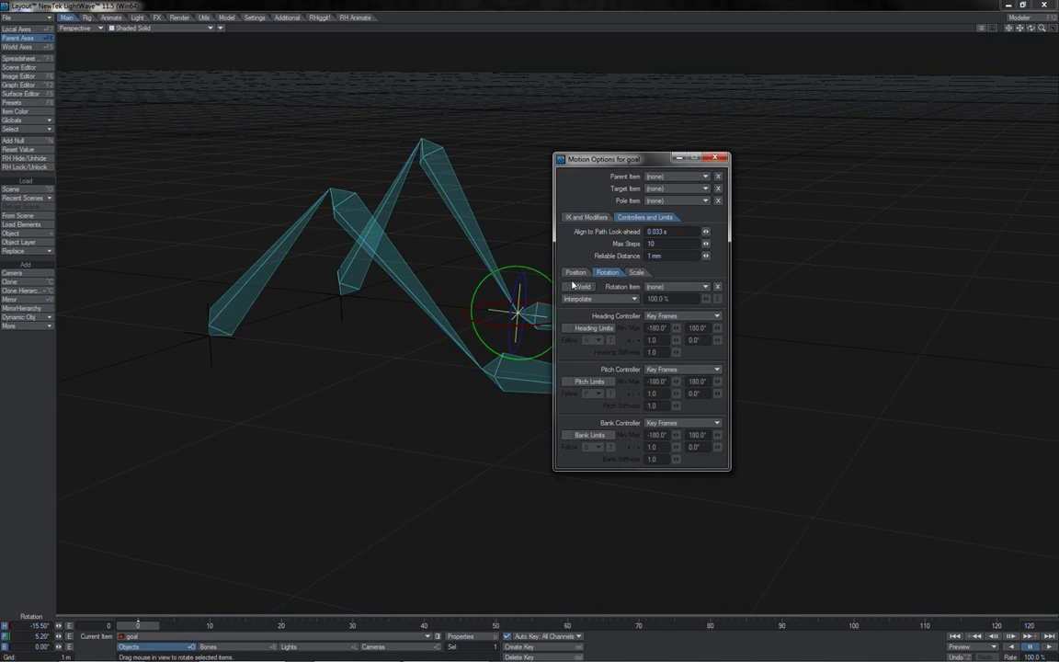
pyautogui.click(576, 272)
pyautogui.click(657, 369)
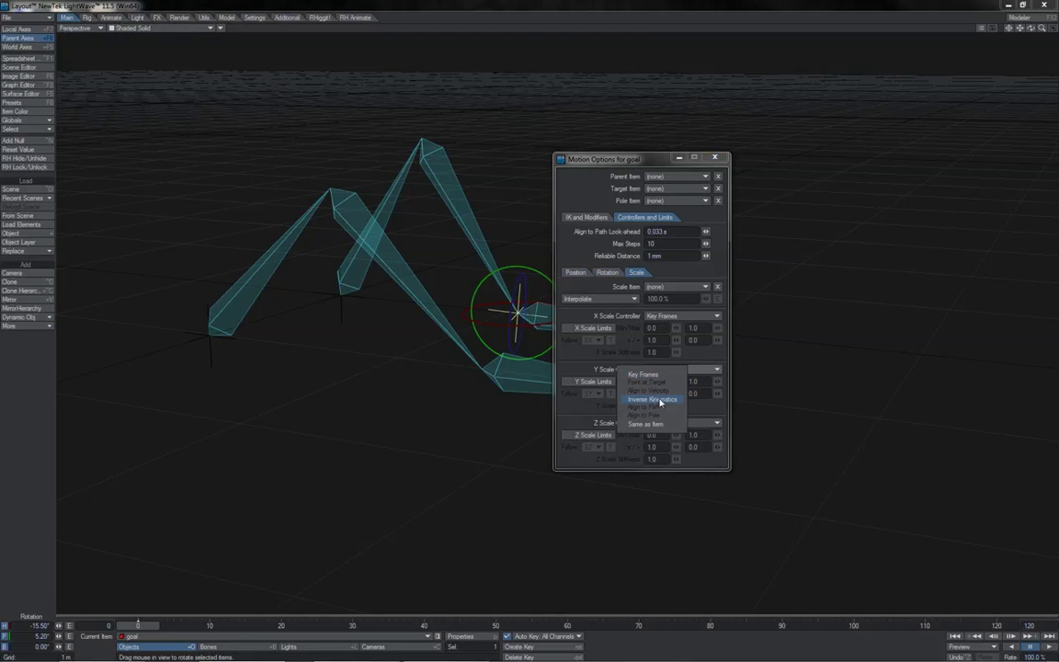
pyautogui.click(586, 362)
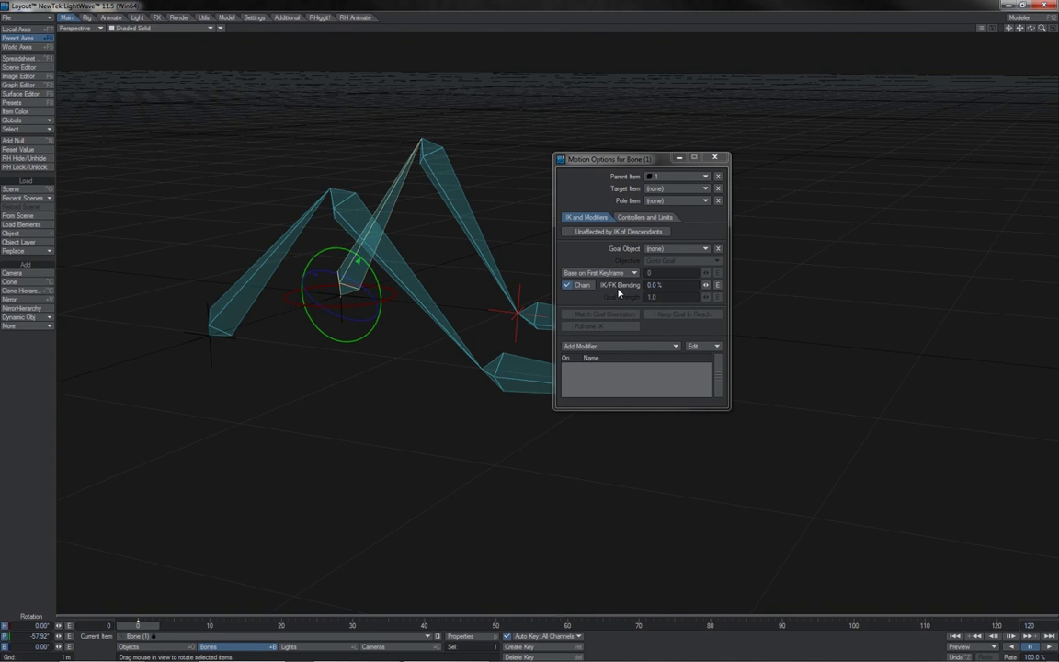
pyautogui.press('m')
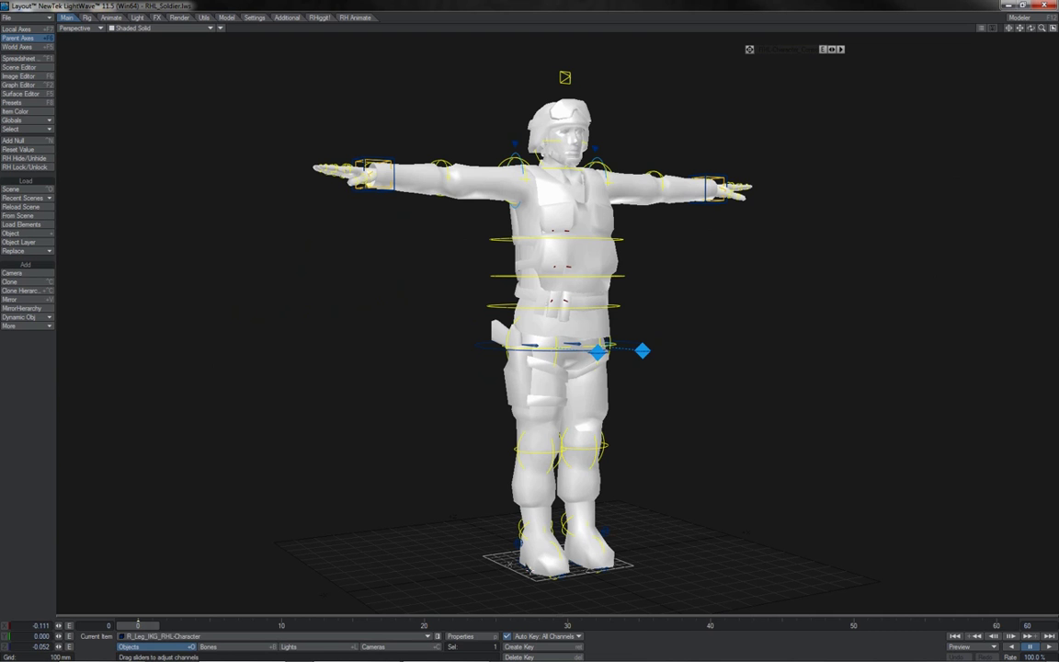
# Lift the soldier's right leg IK goal off the ground and rotate it to about 19.9° heading and -18.7° pitch
pyautogui.press('t')
pyautogui.moveTo(539, 544); pyautogui.dragTo(457, 489)
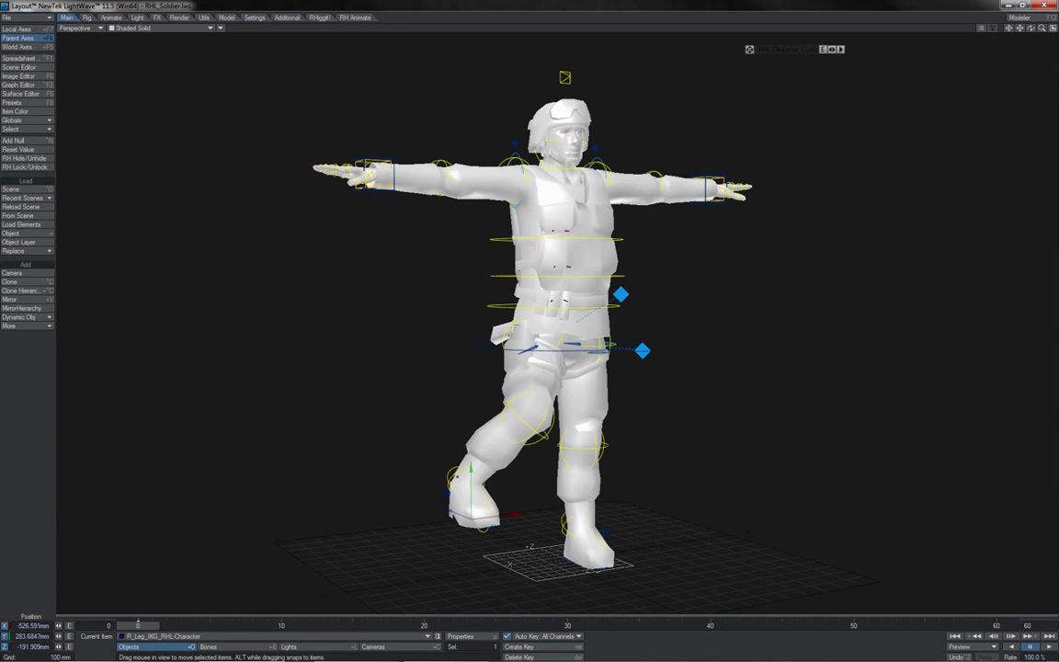
pyautogui.moveTo(460, 550); pyautogui.dragTo(465, 525)
pyautogui.press('y')
pyautogui.moveTo(487, 469); pyautogui.dragTo(630, 344)
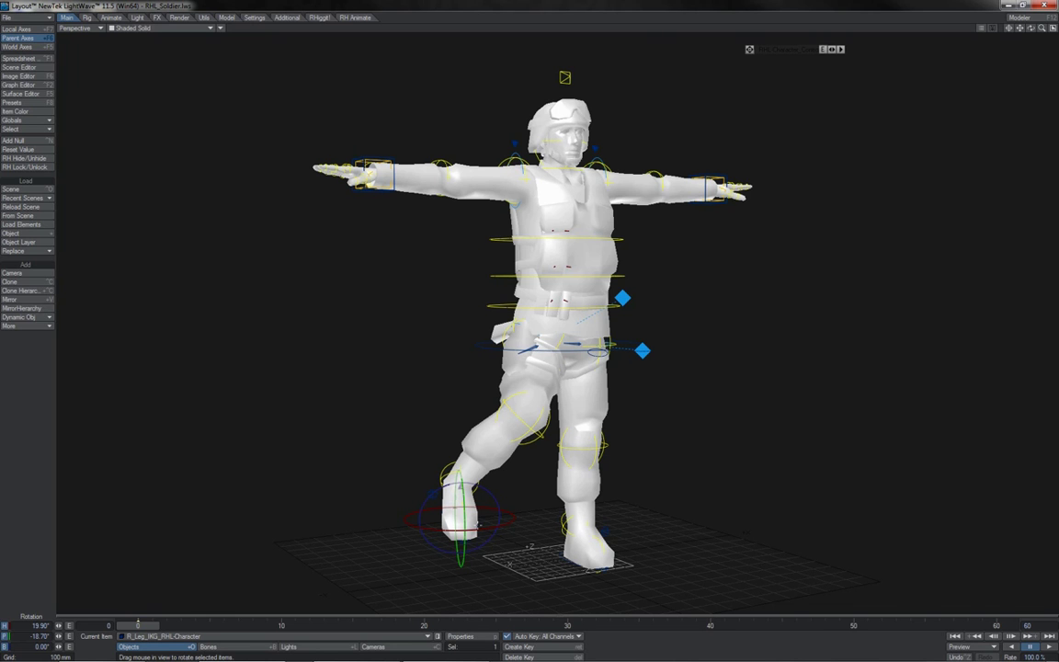
# Move the soldier's root control to about X -229 mm, Y 877 mm and Z -124 mm
pyautogui.click(633, 338)
pyautogui.press('t')
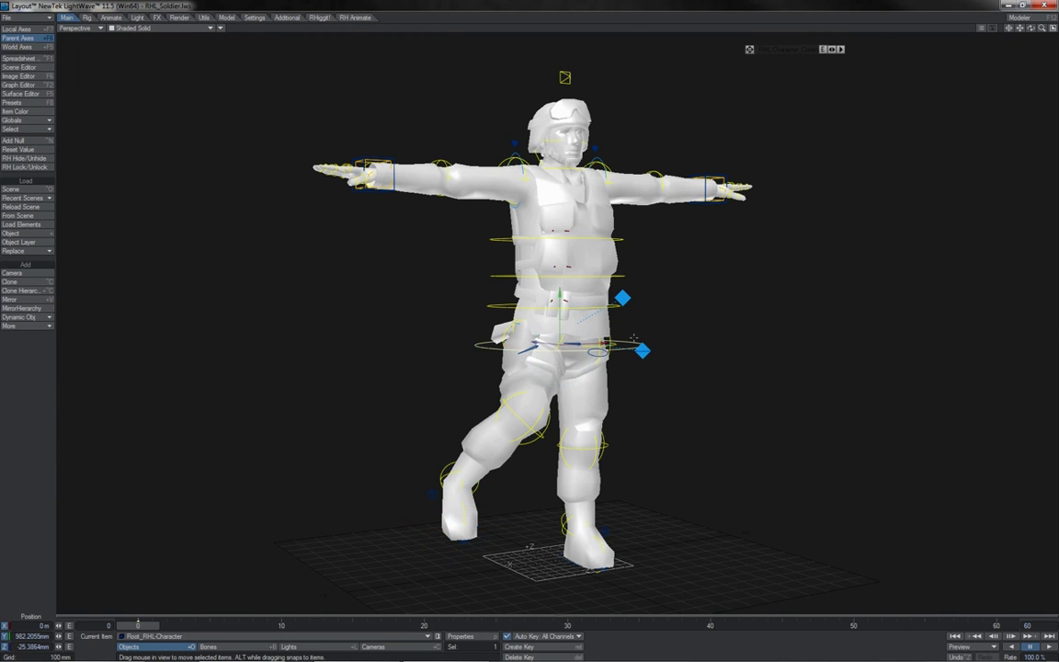
pyautogui.moveTo(634, 338); pyautogui.dragTo(612, 319)
pyautogui.press('3')
pyautogui.moveTo(596, 367)
pyautogui.mouseDown()
pyautogui.moveTo(439, 367)
pyautogui.moveTo(735, 367)
pyautogui.moveTo(533, 367)
pyautogui.moveTo(614, 367)
pyautogui.mouseUp()
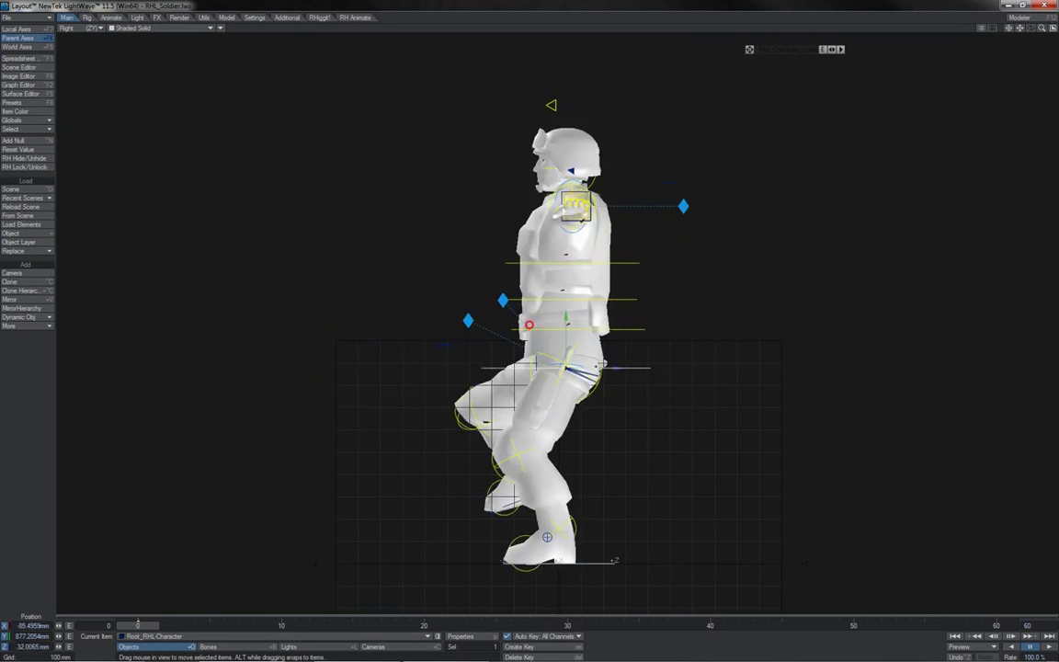
pyautogui.press('4')
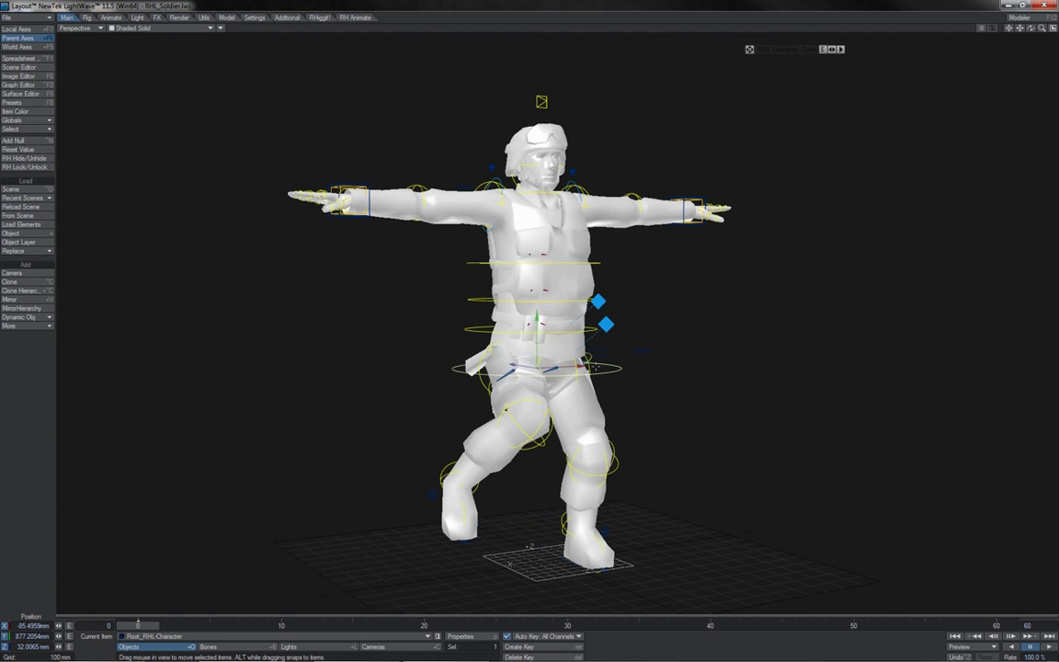
pyautogui.moveTo(682, 392)
pyautogui.mouseDown()
pyautogui.moveTo(697, 392)
pyautogui.moveTo(677, 391)
pyautogui.mouseUp()
pyautogui.moveTo(644, 349); pyautogui.dragTo(667, 360)
pyautogui.moveTo(625, 383)
pyautogui.mouseDown()
pyautogui.moveTo(664, 386)
pyautogui.moveTo(642, 386)
pyautogui.mouseUp()
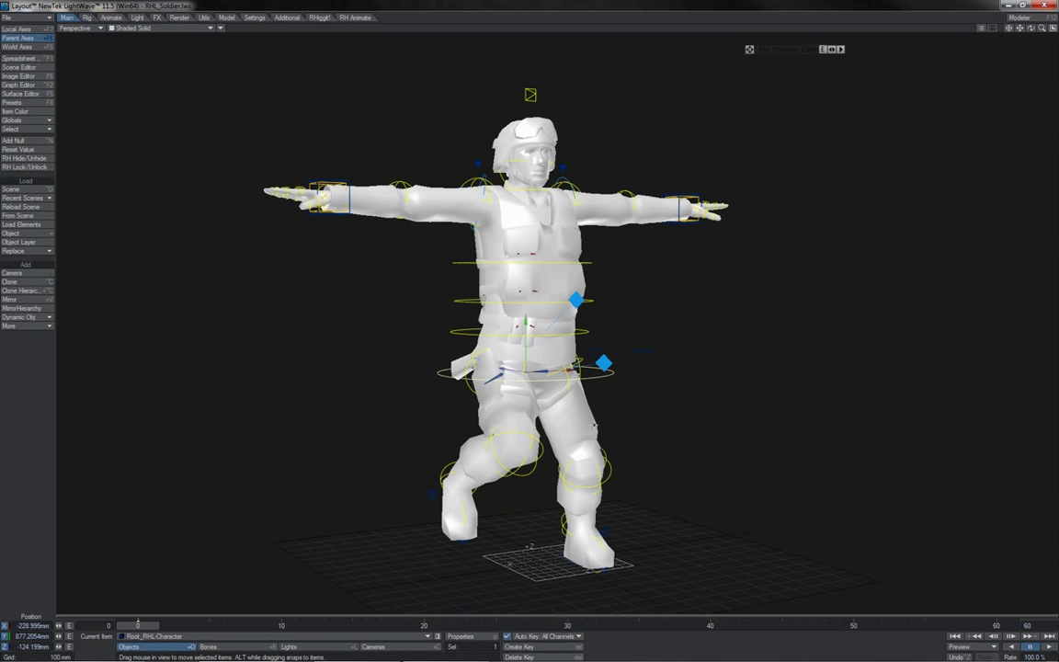
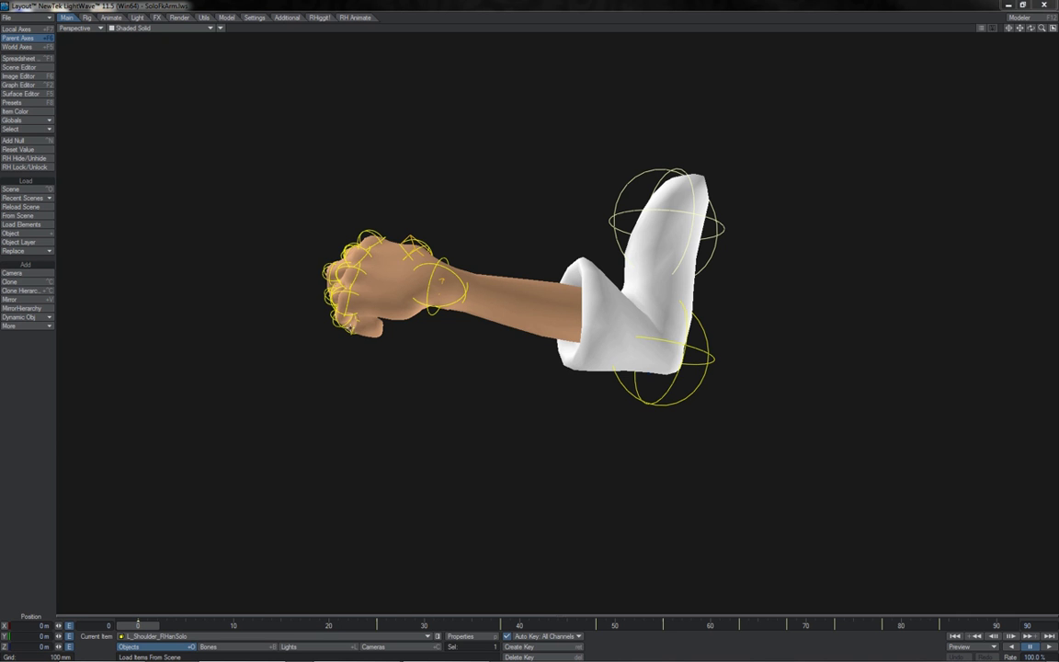
# Play the FK arm animation and examine the hand's motion path from another angle around frame 41
pyautogui.click(1048, 647)
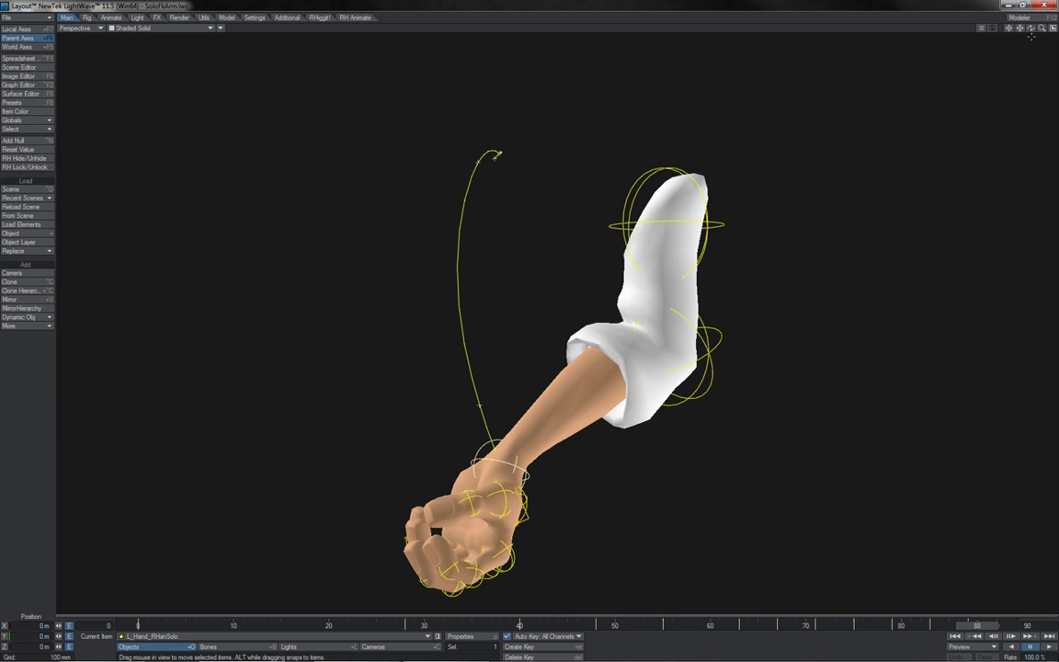
pyautogui.moveTo(1031, 29); pyautogui.dragTo(942, 28)
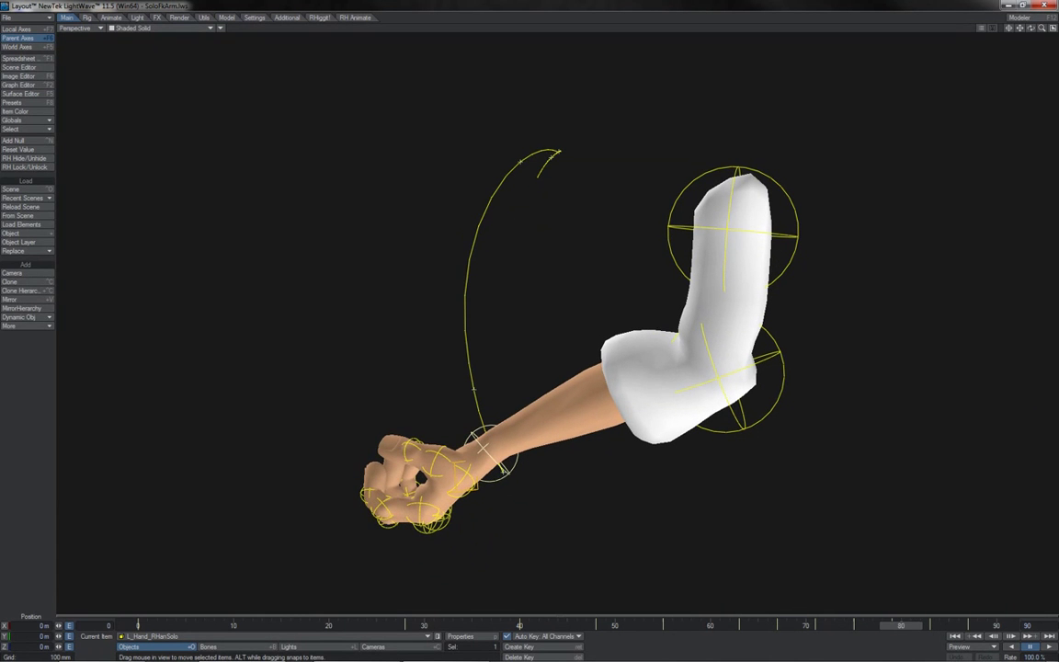
pyautogui.moveTo(901, 626)
pyautogui.mouseDown()
pyautogui.moveTo(967, 628)
pyautogui.moveTo(170, 627)
pyautogui.moveTo(527, 626)
pyautogui.mouseUp()
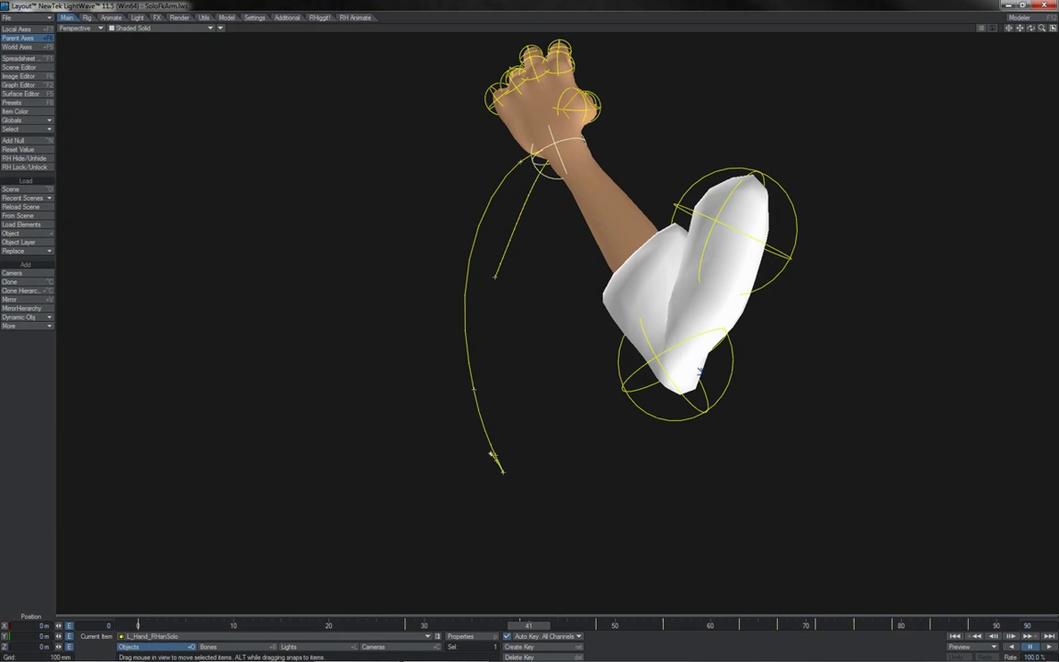
pyautogui.keyDown('alt'); pyautogui.moveTo(700, 371); pyautogui.dragTo(486, 333); pyautogui.keyUp('alt')
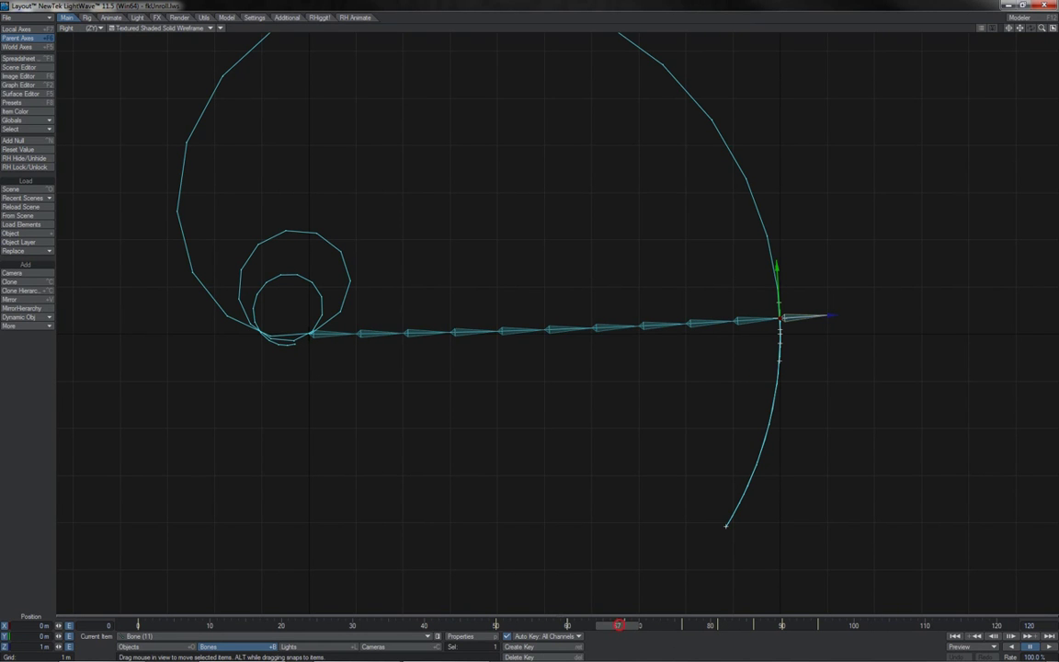
# Examine the last bone's motion path in the FK unroll scene, scrubbing from frame 62 to frame 83
pyautogui.moveTo(619, 626); pyautogui.dragTo(581, 625)
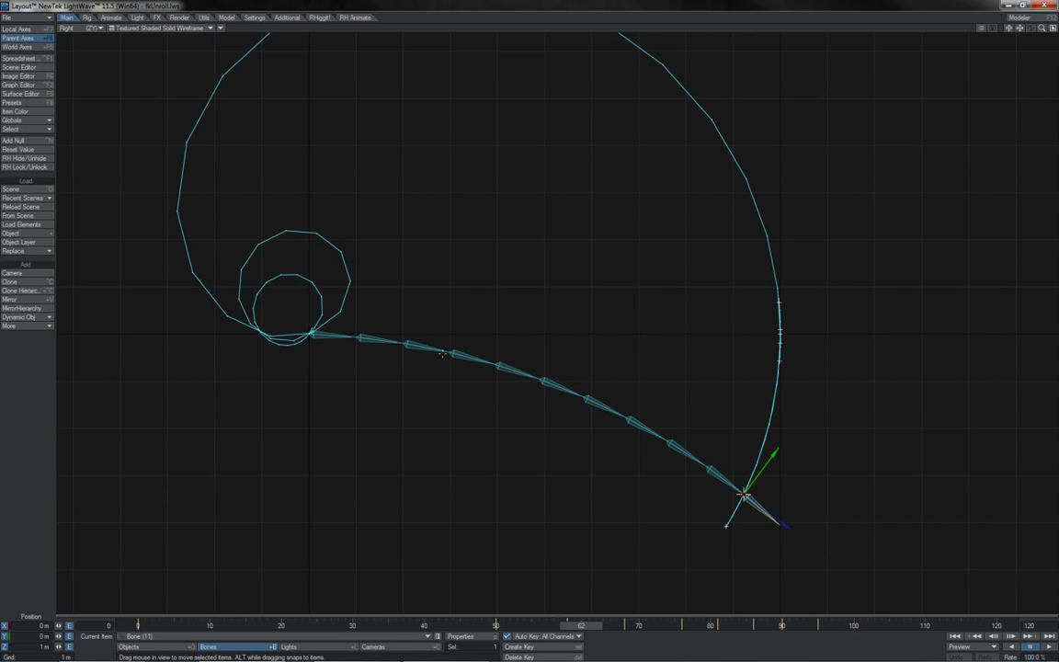
pyautogui.moveTo(581, 625)
pyautogui.mouseDown()
pyautogui.moveTo(224, 625)
pyautogui.moveTo(579, 628)
pyautogui.mouseUp()
pyautogui.moveTo(1019, 27); pyautogui.dragTo(957, 28)
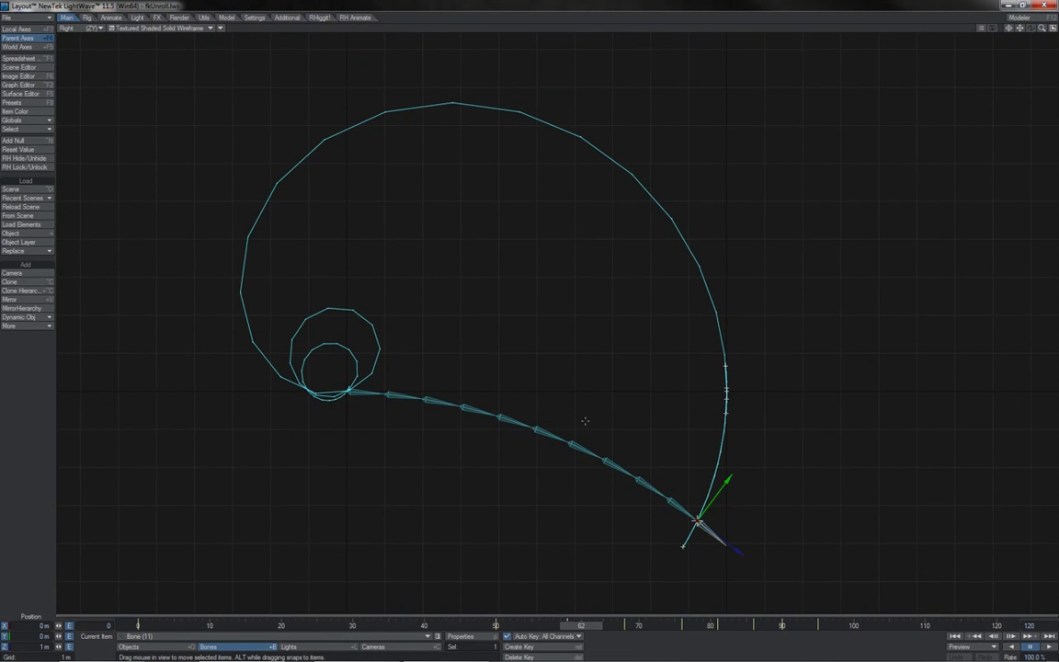
pyautogui.moveTo(590, 630); pyautogui.dragTo(732, 627)
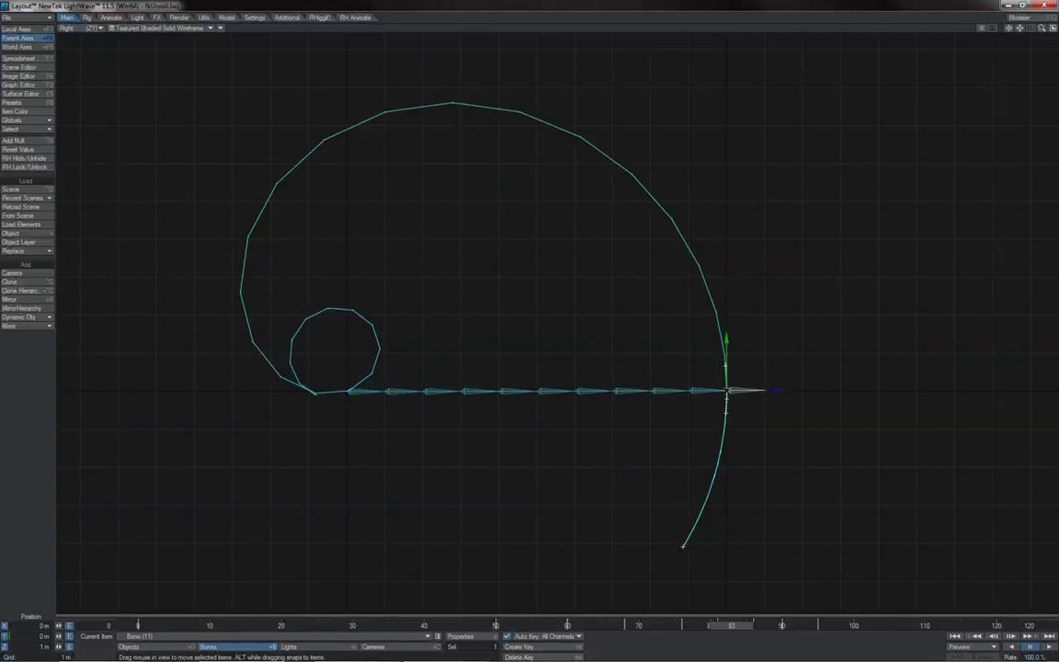
# Select the Goal object and step back through its frames to the curled pose and forward to frame 60, examining its motion path
pyautogui.hotkey('shift', 'o')
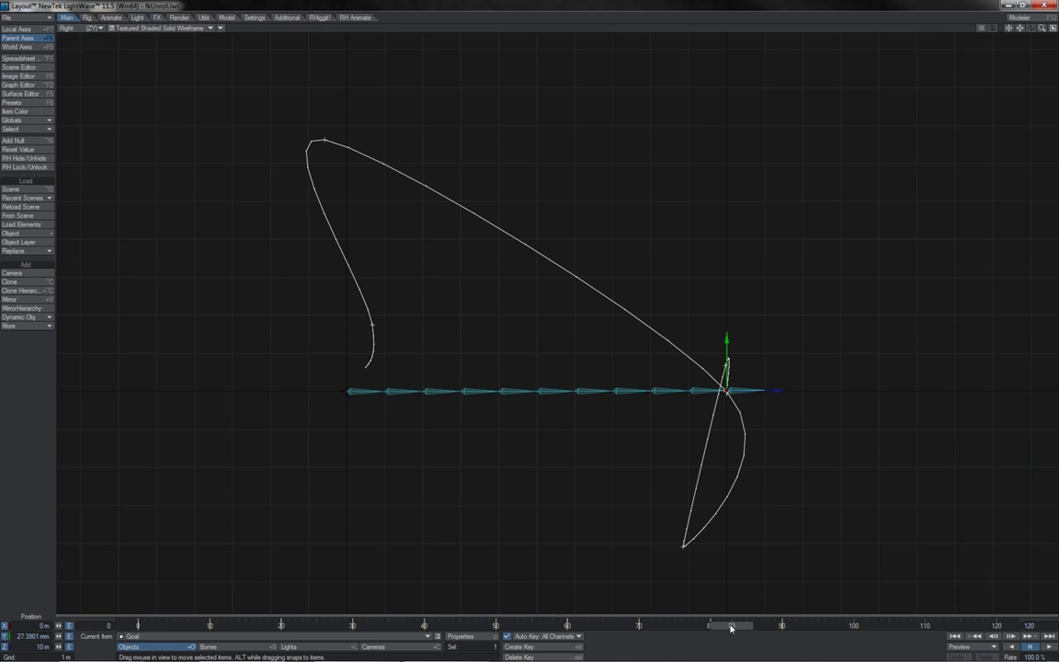
pyautogui.moveTo(732, 625); pyautogui.dragTo(660, 626)
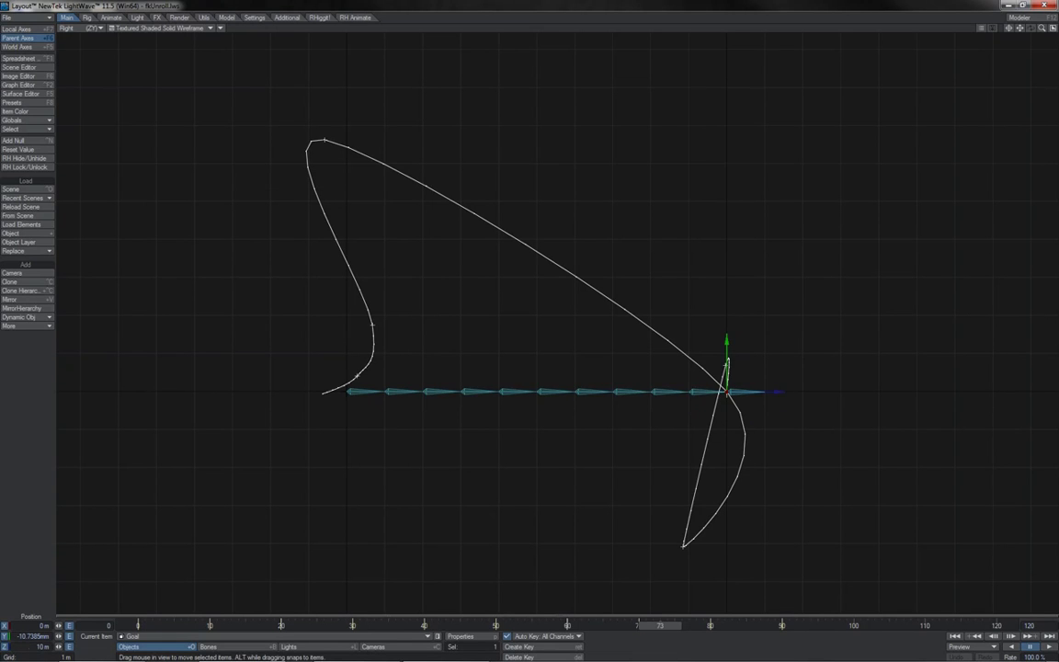
pyautogui.press('Left')
pyautogui.press('Left')
pyautogui.press('Left')
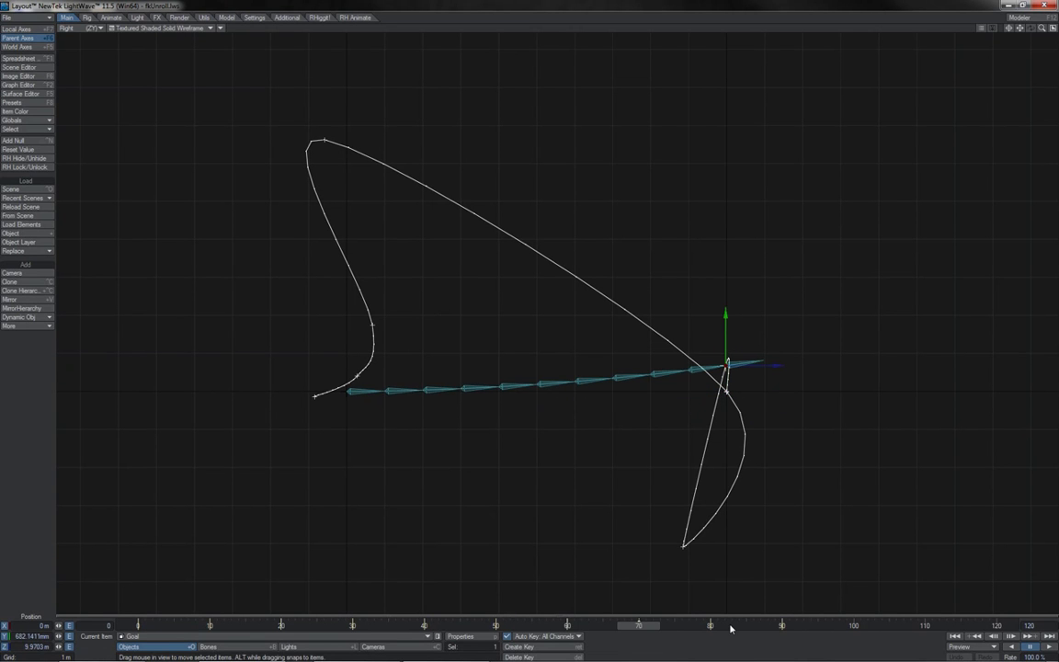
pyautogui.press('Left')
pyautogui.press('Left')
pyautogui.press('Left')
pyautogui.press('Left')
pyautogui.press('Left')
pyautogui.press('Left')
pyautogui.press('Left')
pyautogui.press('Left')
pyautogui.press('Left')
pyautogui.press('Left')
pyautogui.press('Left')
pyautogui.press('Left')
pyautogui.press('Left')
pyautogui.press('Left')
pyautogui.press('Left')
pyautogui.press('Left')
pyautogui.press('Left')
pyautogui.press('Left')
pyautogui.press('Left')
pyautogui.press('Left')
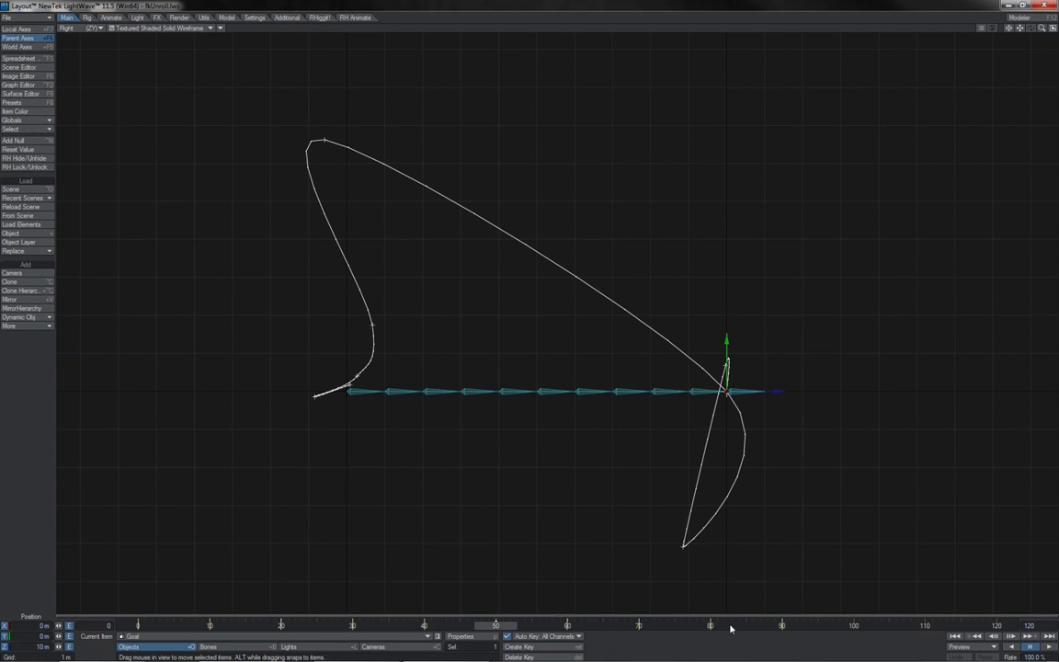
pyautogui.press('Left')
pyautogui.press('Left')
pyautogui.press('Left')
pyautogui.press('Left')
pyautogui.press('Left')
pyautogui.press('Left')
pyautogui.press('Left')
pyautogui.press('Left')
pyautogui.press('Left')
pyautogui.press('Left')
pyautogui.press('Left')
pyautogui.press('Left')
pyautogui.press('Left')
pyautogui.press('Left')
pyautogui.press('Left')
pyautogui.press('Left')
pyautogui.press('Left')
pyautogui.press('Left')
pyautogui.press('Left')
pyautogui.press('Left')
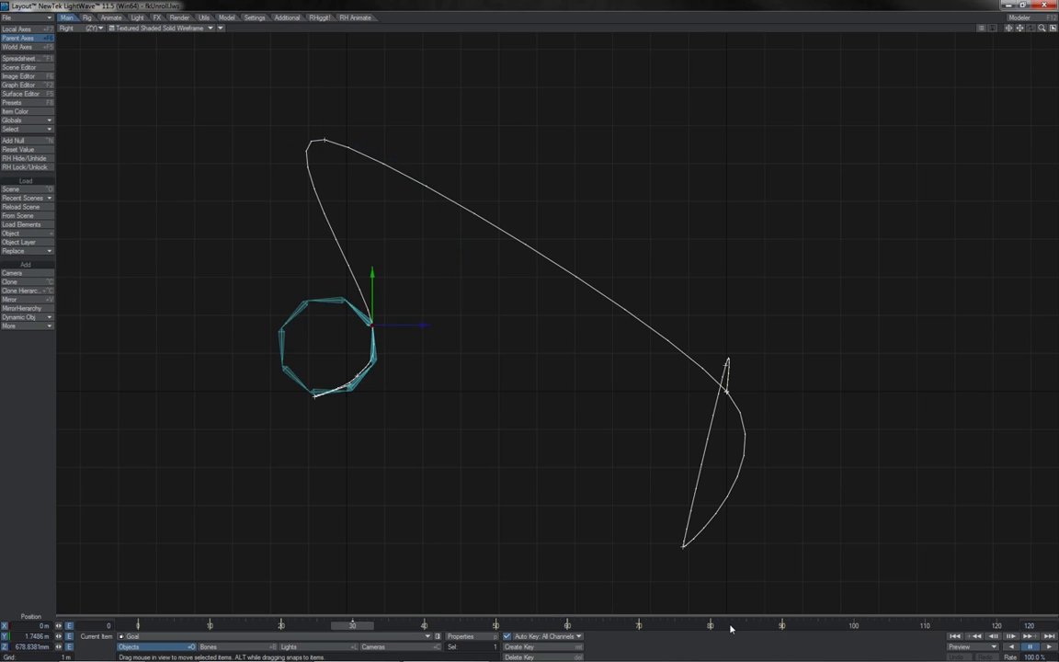
pyautogui.press('Left')
pyautogui.press('Left')
pyautogui.press('Left')
pyautogui.press('Left')
pyautogui.press('Left')
pyautogui.press('Left')
pyautogui.press('Left')
pyautogui.press('Left')
pyautogui.press('Left')
pyautogui.press('Left')
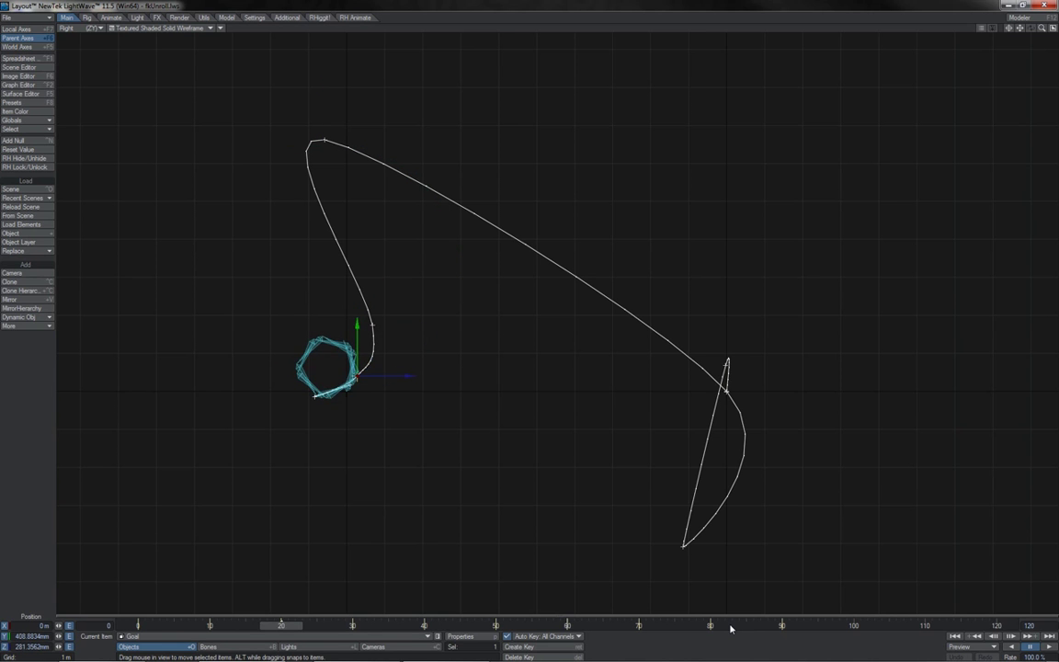
pyautogui.press('Left')
pyautogui.press('Left')
pyautogui.press('Left')
pyautogui.press('Left')
pyautogui.press('Left')
pyautogui.press('Left')
pyautogui.press('Left')
pyautogui.press('Left')
pyautogui.press('Left')
pyautogui.press('Left')
pyautogui.press('Right')
pyautogui.press('Right')
pyautogui.press('Right')
pyautogui.press('Right')
pyautogui.press('Right')
pyautogui.press('Right')
pyautogui.press('Right')
pyautogui.press('Right')
pyautogui.press('Right')
pyautogui.press('Right')
pyautogui.press('Right')
pyautogui.press('Right')
pyautogui.press('Right')
pyautogui.press('Right')
pyautogui.press('Right')
pyautogui.press('Right')
pyautogui.press('Right')
pyautogui.press('Right')
pyautogui.press('Right')
pyautogui.press('Right')
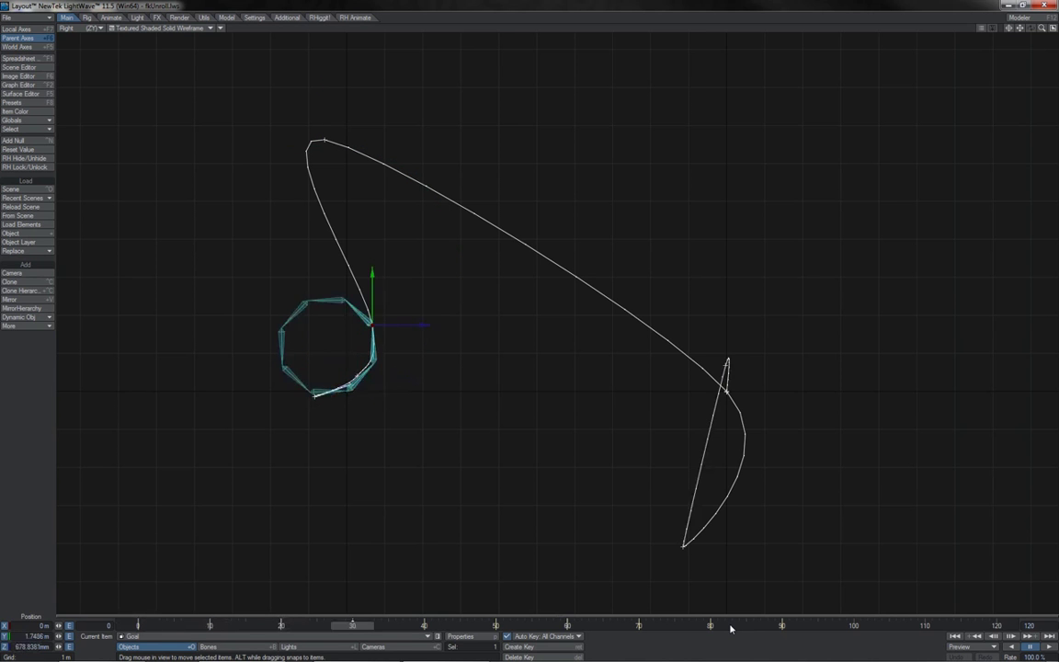
pyautogui.press('Right')
pyautogui.press('Right')
pyautogui.press('Right')
pyautogui.press('Right')
pyautogui.press('Right')
pyautogui.press('Right')
pyautogui.press('Right')
pyautogui.press('Right')
pyautogui.press('Right')
pyautogui.press('Right')
pyautogui.press('Right')
pyautogui.press('Right')
pyautogui.press('Right')
pyautogui.press('Right')
pyautogui.press('Right')
pyautogui.press('Right')
pyautogui.press('Right')
pyautogui.press('Right')
pyautogui.press('Right')
pyautogui.press('Right')
pyautogui.press('Right')
pyautogui.press('Right')
pyautogui.press('Right')
pyautogui.press('Right')
pyautogui.press('Right')
pyautogui.press('Right')
pyautogui.press('Right')
pyautogui.press('Right')
pyautogui.press('Right')
pyautogui.press('Right')
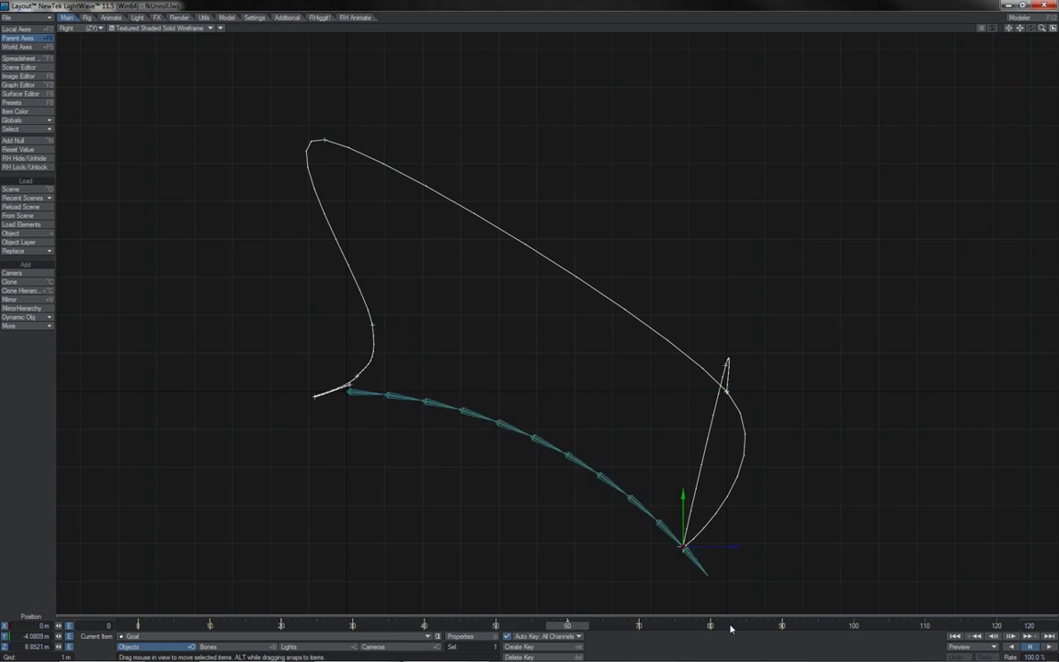
# Reshape the Goal's motion path by positioning it at about Y 5.71 m, Z 7.51 m on frame 45
pyautogui.press('Right')
pyautogui.press('Right')
pyautogui.press('Right')
pyautogui.press('Right')
pyautogui.press('Right')
pyautogui.press('Right')
pyautogui.press('Right')
pyautogui.press('Right')
pyautogui.press('Right')
pyautogui.press('Right')
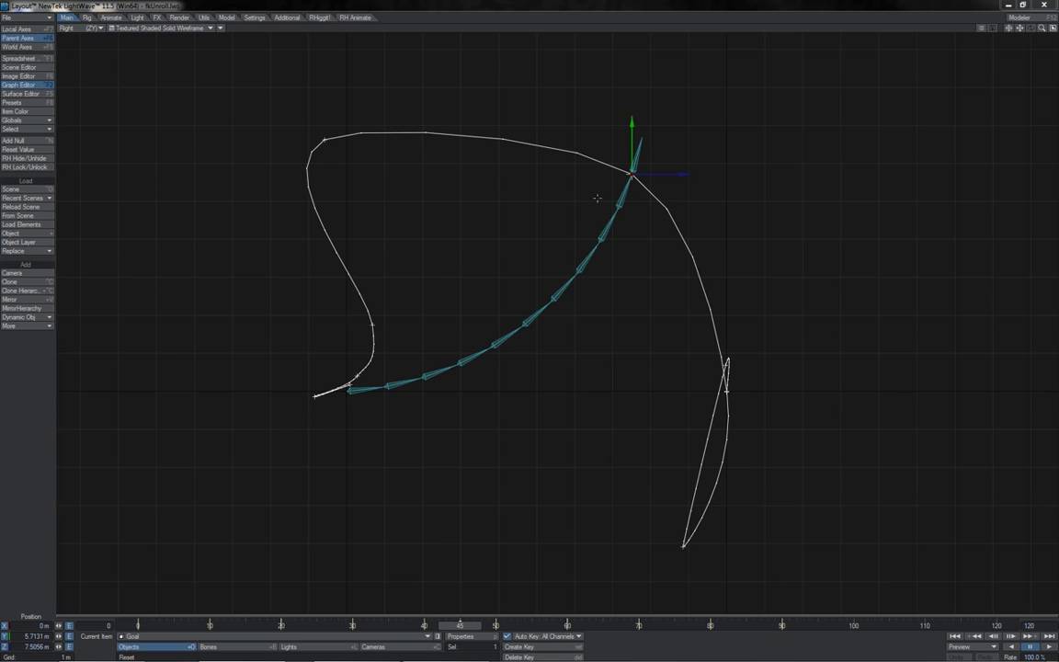
# Move the Goal at frame 42 to about Y 7.64 m and Z 2.80 m
pyautogui.press('Left')
pyautogui.press('Left')
pyautogui.press('Left')
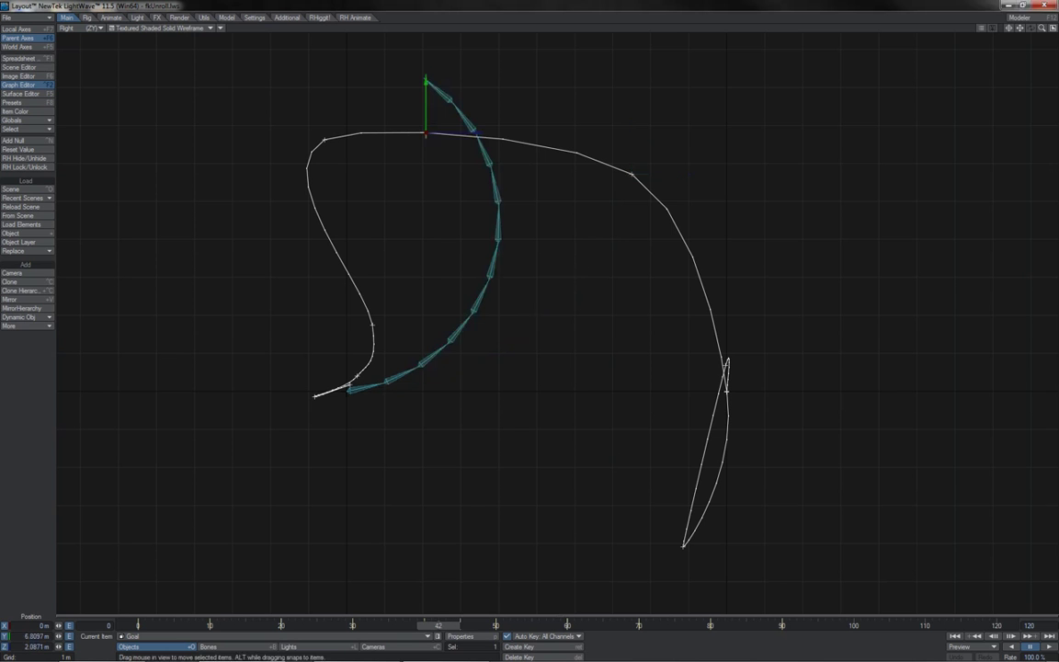
pyautogui.moveTo(426, 133); pyautogui.dragTo(454, 105)
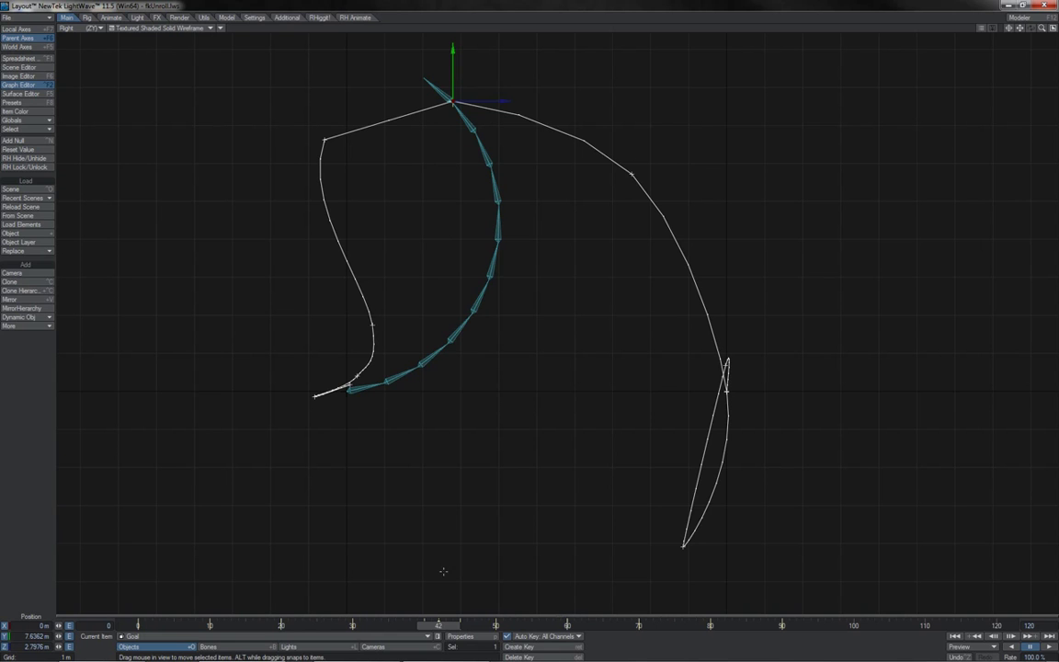
# Move the Goal at frame 48 to about Y 2.10 m and Z 9.75 m
pyautogui.press('Right')
pyautogui.press('Right')
pyautogui.moveTo(638, 407); pyautogui.dragTo(648, 405)
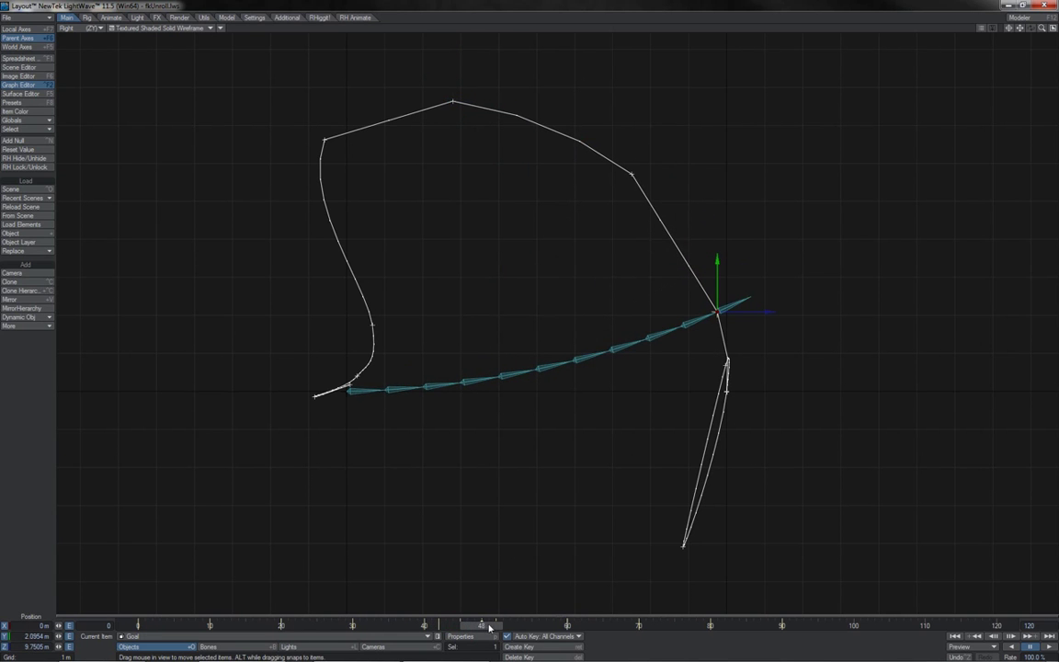
# Adjust the Goal's position around frames 46 and 47 to refine the arc of its motion path
pyautogui.press('Left')
pyautogui.press('Left')
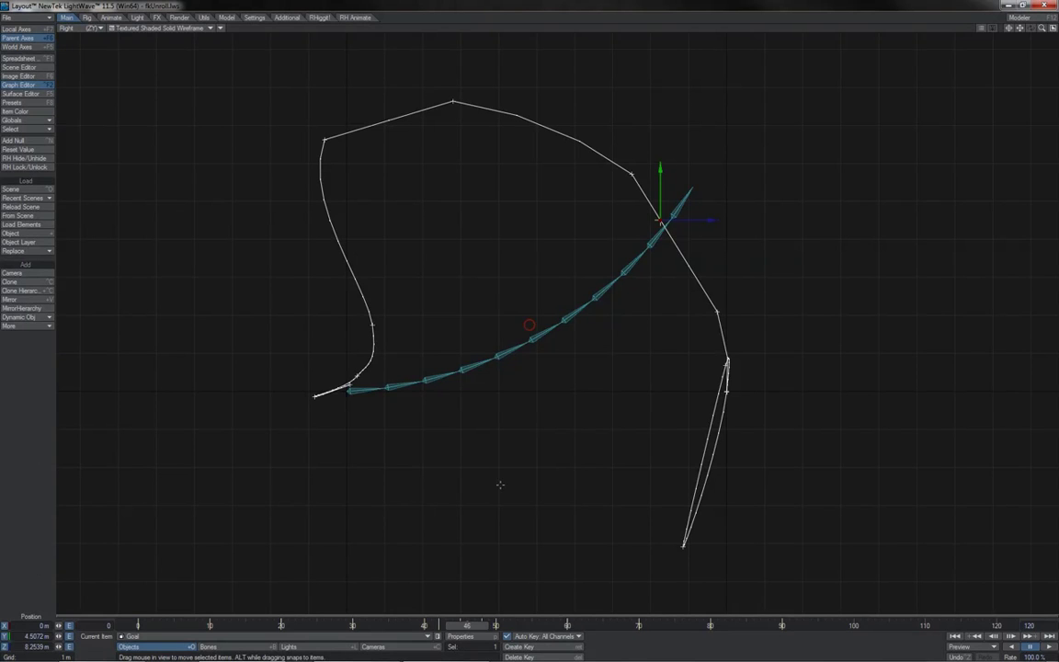
pyautogui.press('Right')
pyautogui.moveTo(662, 372); pyautogui.dragTo(677, 370)
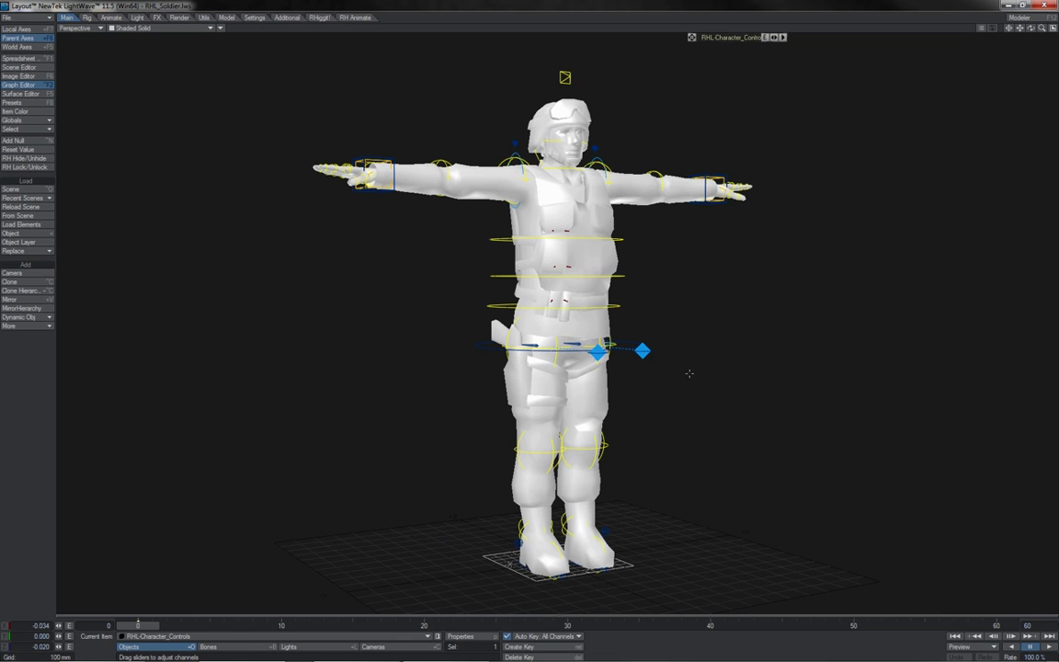
# Select the soldier's left shoulder control in the RHL_Soldier scene
pyautogui.click(599, 331)
pyautogui.click(608, 171)
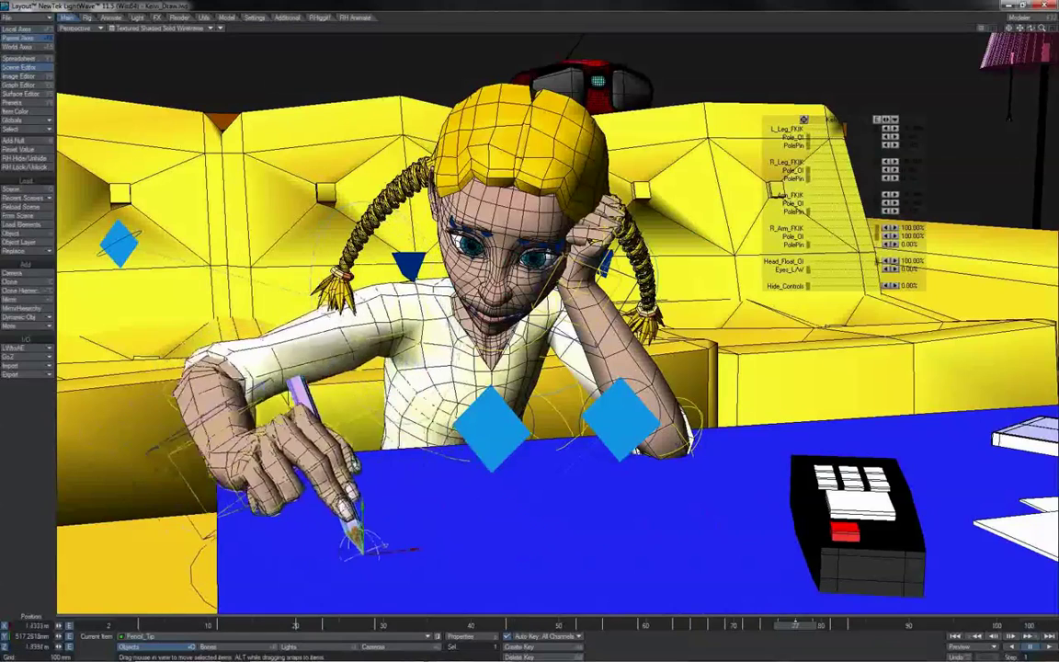
# Move and rotate the Pencil_Tip control in the scene of the girl drawing to pose her drawing hand
pyautogui.moveTo(425, 538); pyautogui.dragTo(432, 515)
pyautogui.press('y')
pyautogui.moveTo(596, 560); pyautogui.dragTo(515, 557)
pyautogui.moveTo(414, 511); pyautogui.dragTo(425, 507)
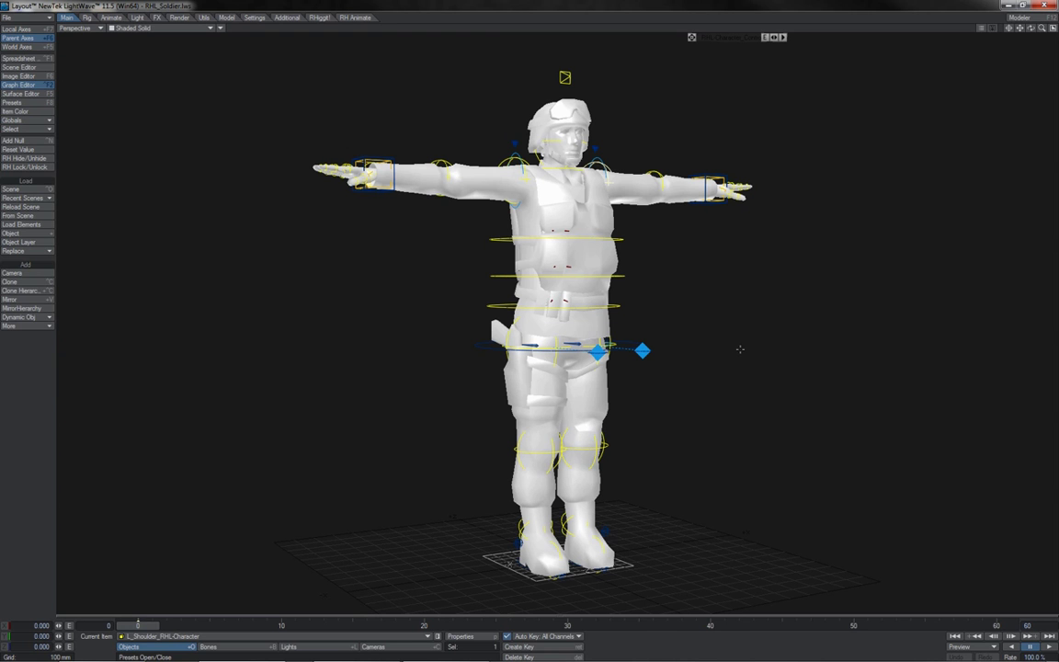
# Select the soldier's three spine controls, try rotating them together, and undo the rotation
pyautogui.moveTo(637, 229); pyautogui.dragTo(609, 321)
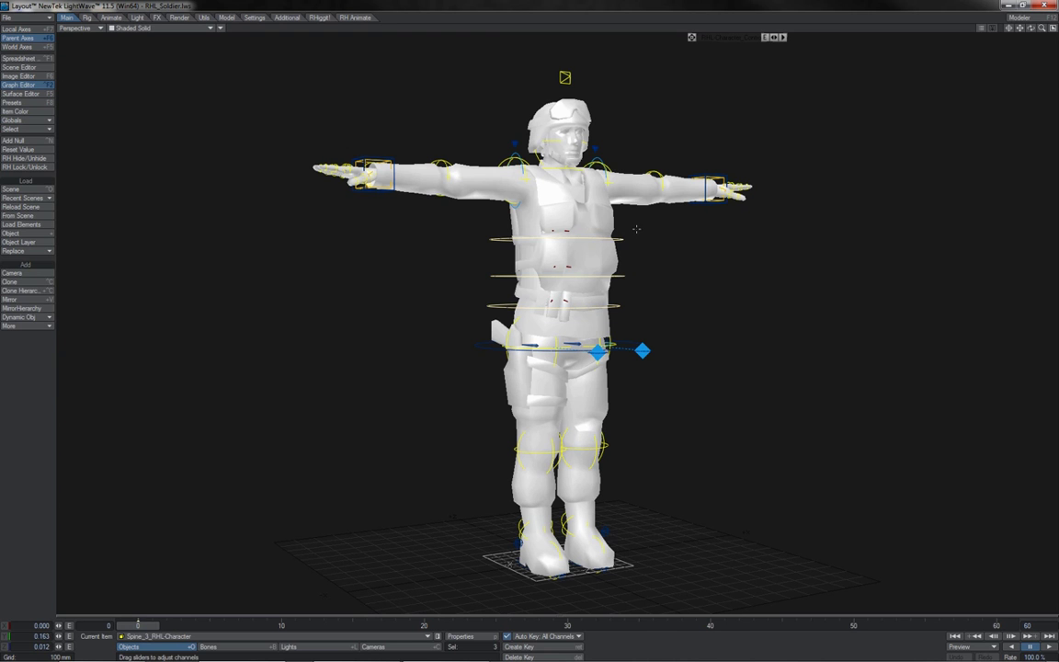
pyautogui.press('y')
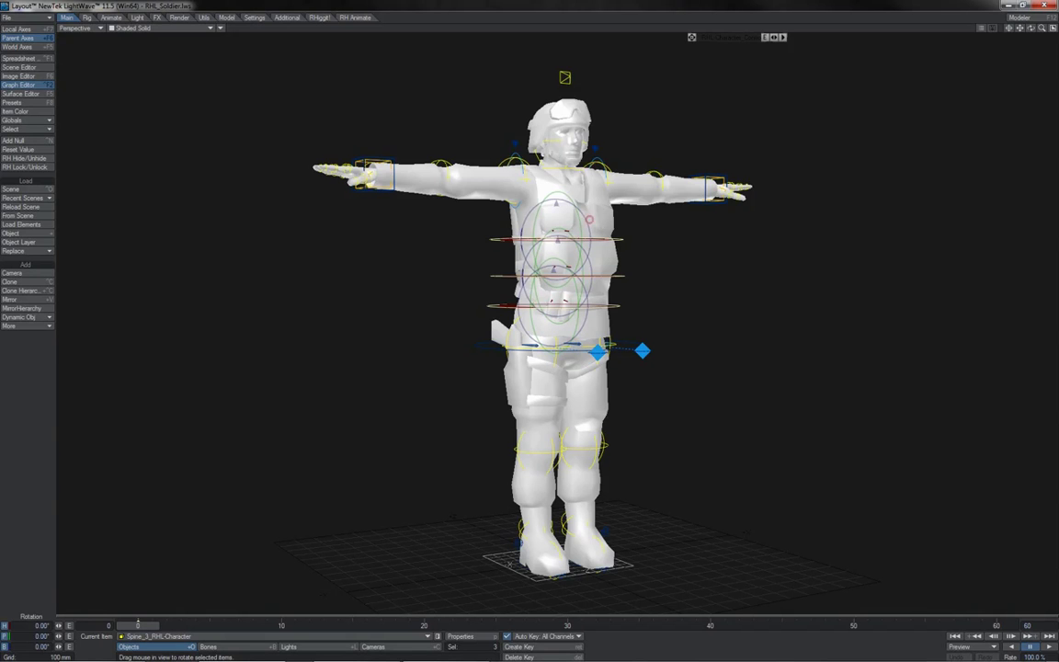
pyautogui.moveTo(531, 197); pyautogui.dragTo(578, 197, button='right')
pyautogui.hotkey('ctrl', 'z')
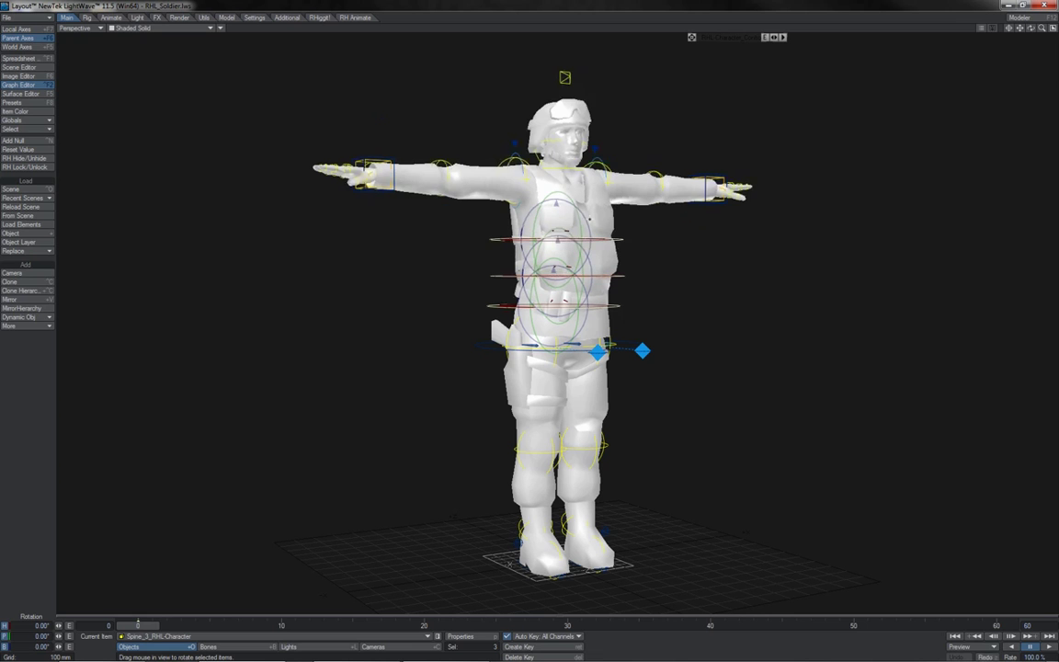